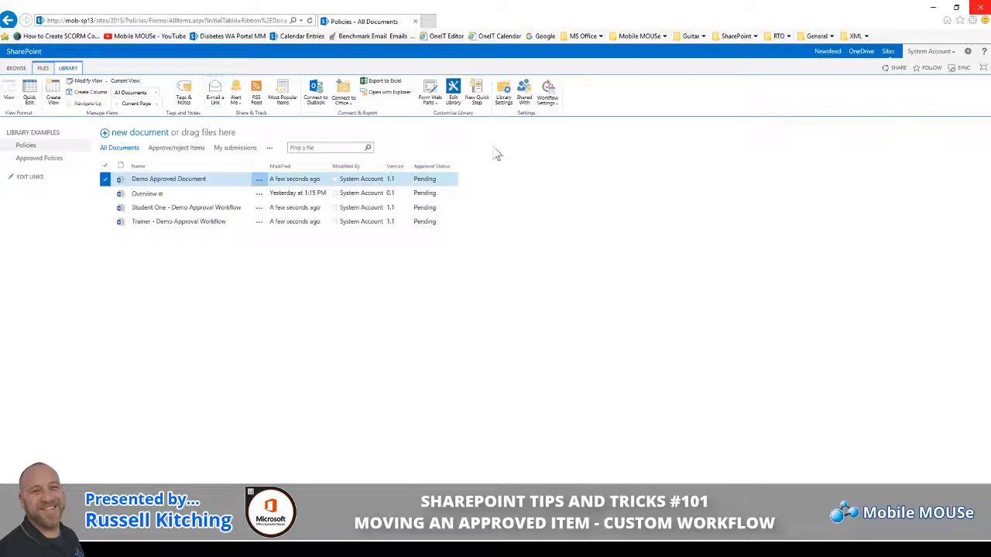
Step: Open the Policies library in SharePoint Designer and create a SharePoint 2010 list workflow named "Document Mover"
left_click(457, 103)
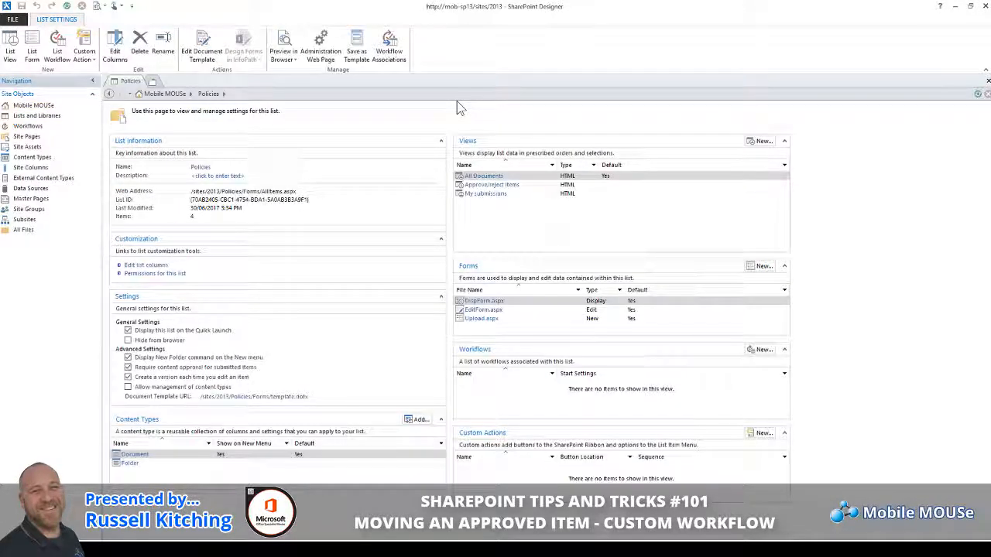
left_click(762, 352)
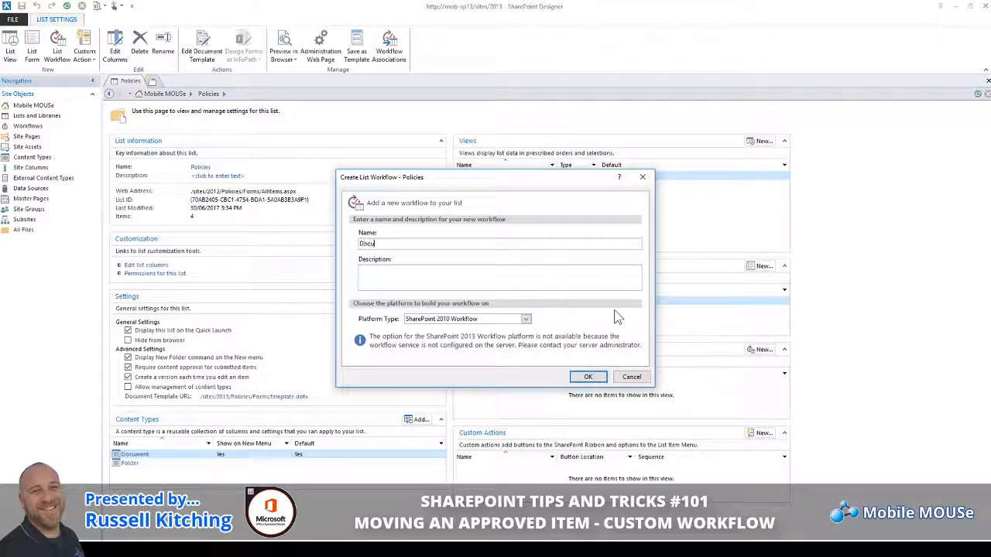
type("Document Mover")
left_click(588, 377)
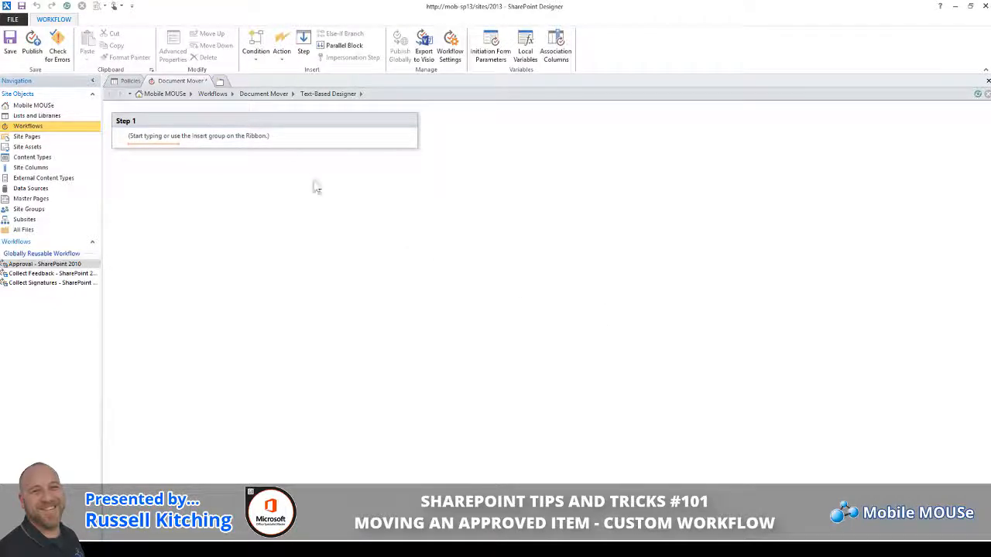
Step: Add a condition to Step 1 requiring the current item's Approval Status to equal 0;#Approved
left_click(262, 60)
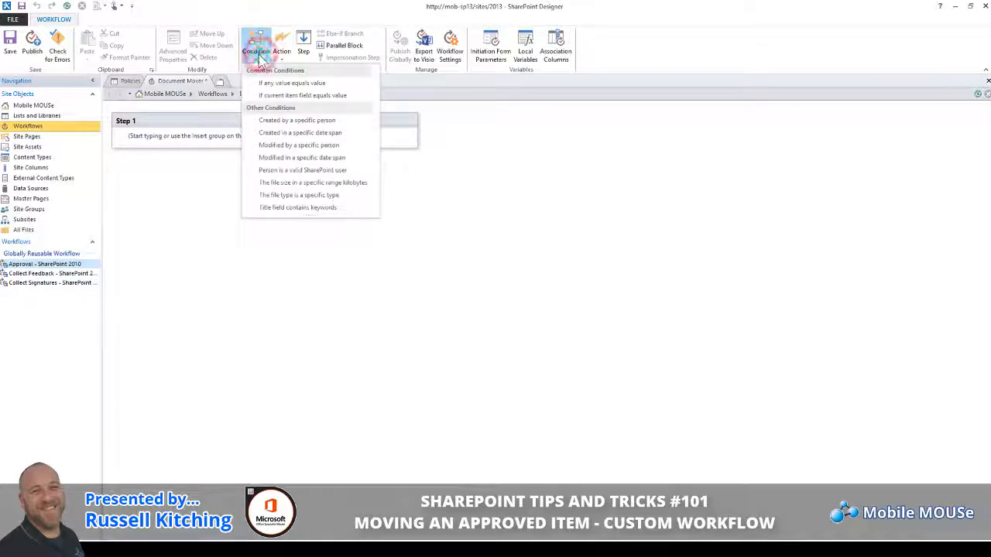
left_click(284, 85)
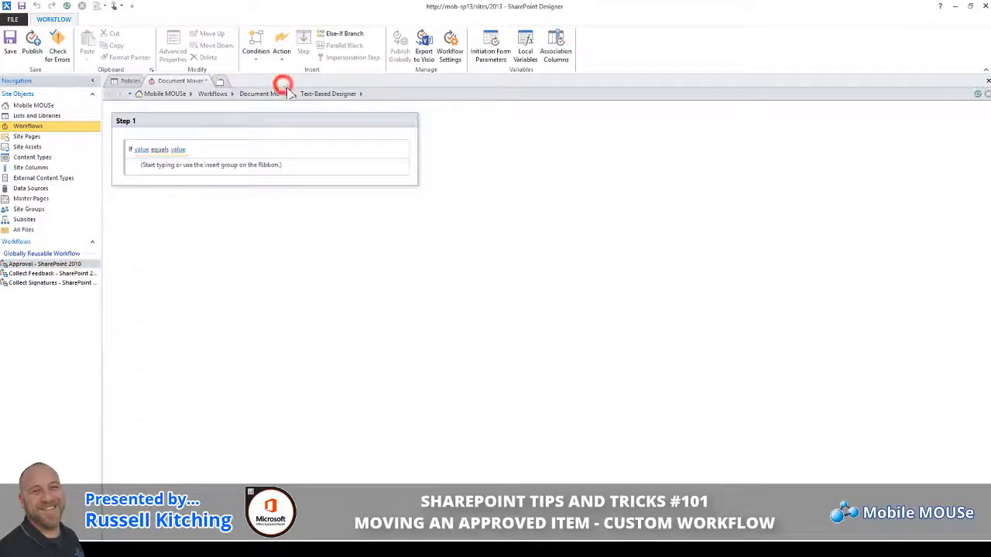
left_click(142, 151)
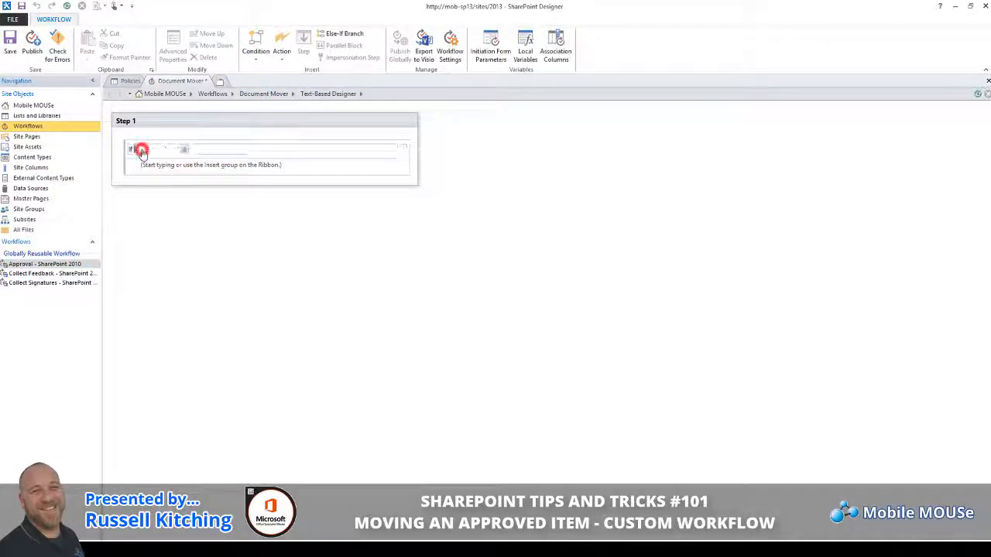
left_click(184, 150)
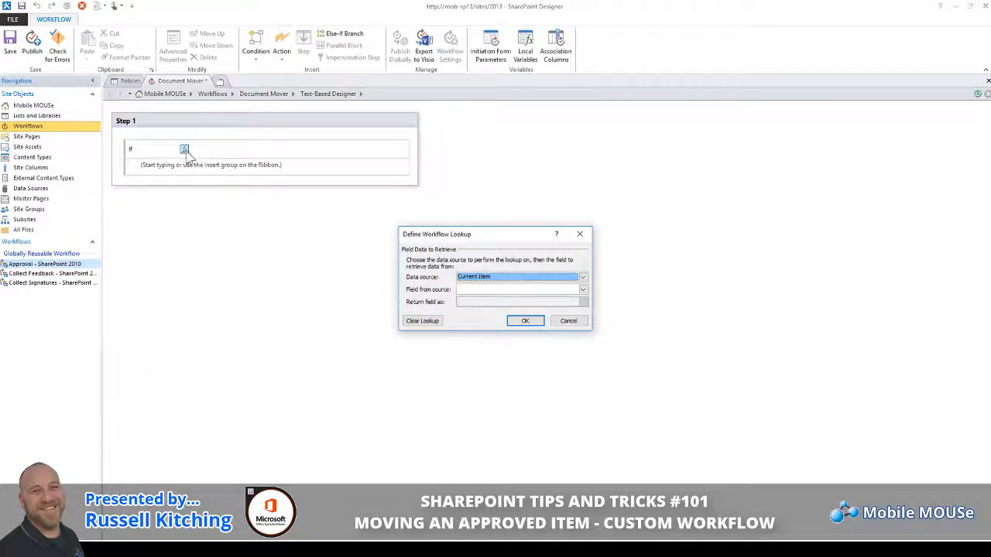
left_click(583, 289)
left_click(541, 312)
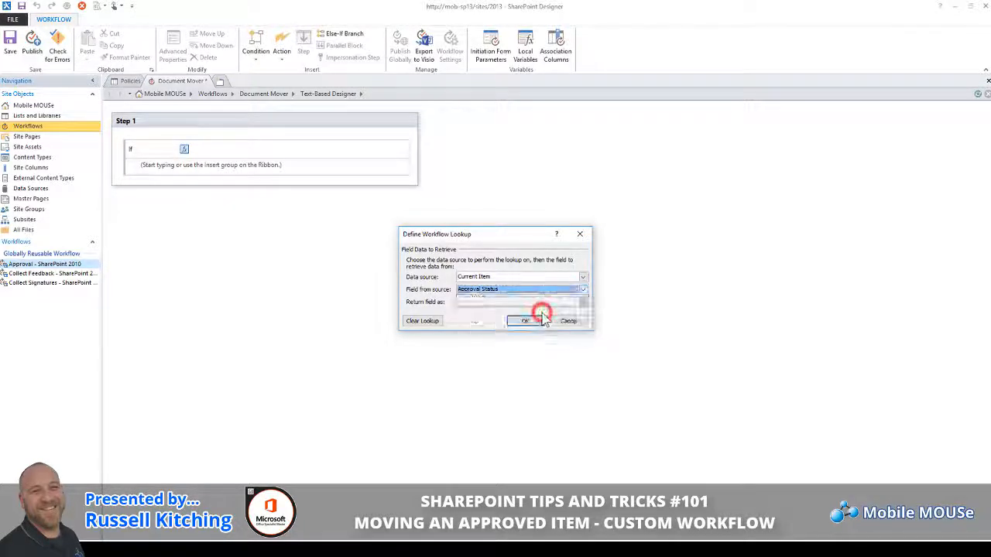
left_click(528, 320)
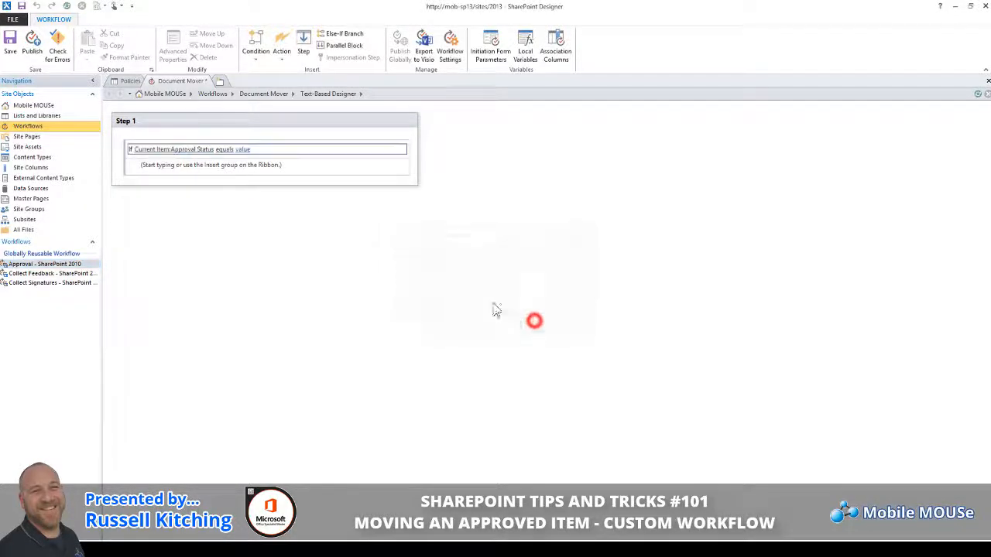
left_click(246, 153)
left_click(258, 161)
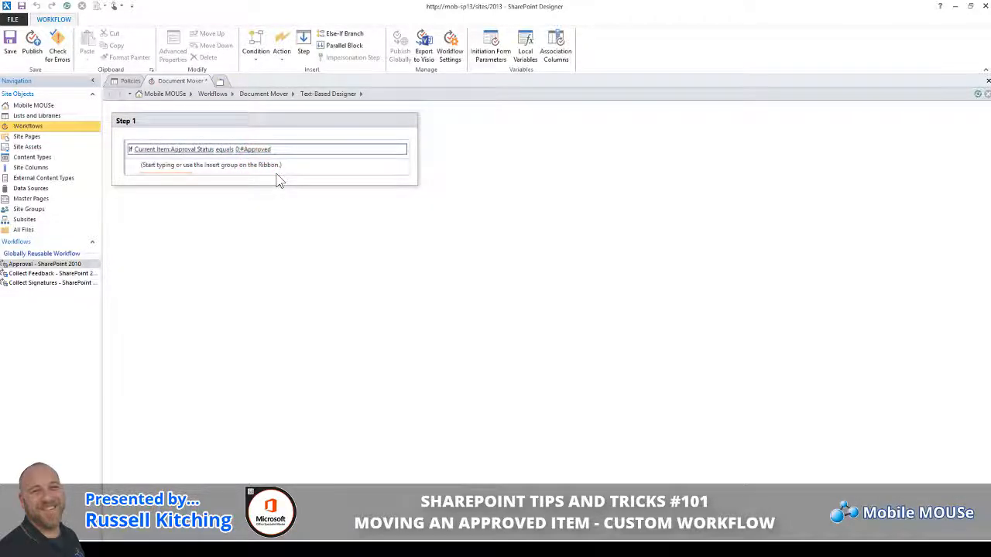
Step: Add a Copy List Item action under the condition that copies the Current Item to the Approved Polices library
left_click(281, 60)
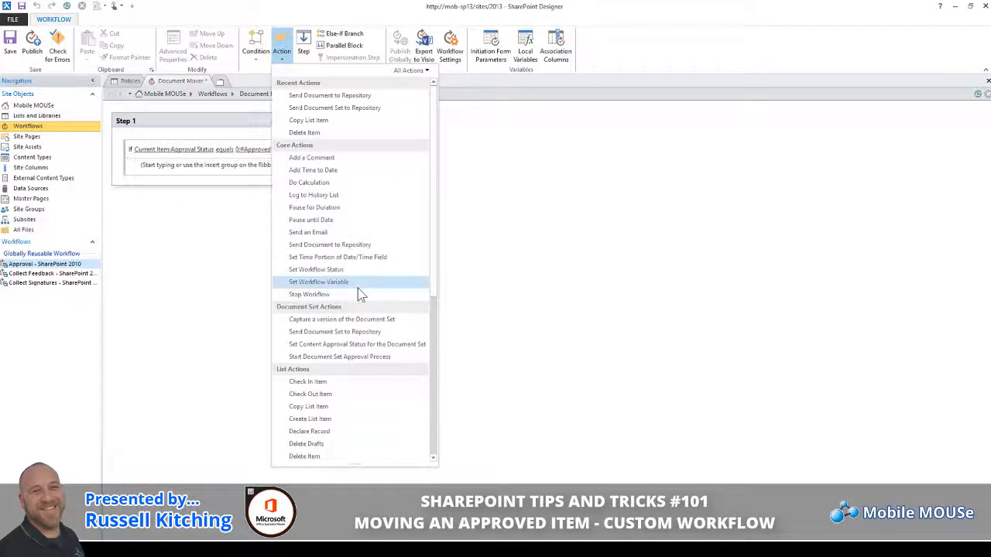
scroll(360, 291, "down", 2)
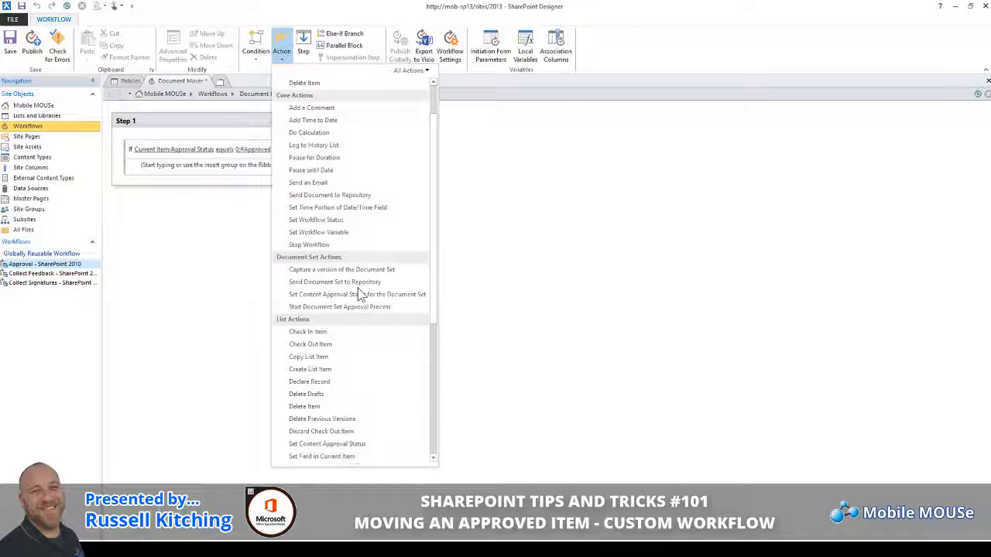
left_click(342, 357)
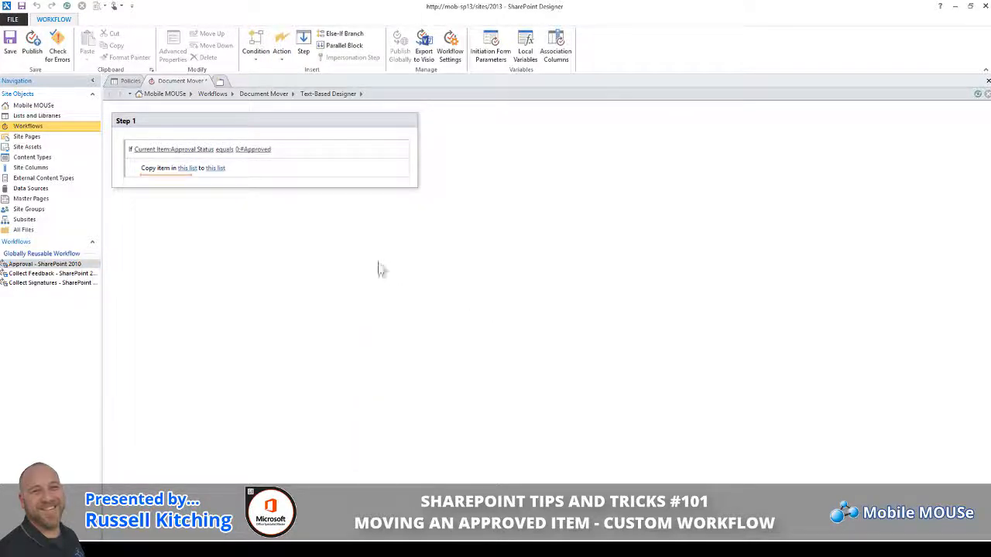
left_click(190, 170)
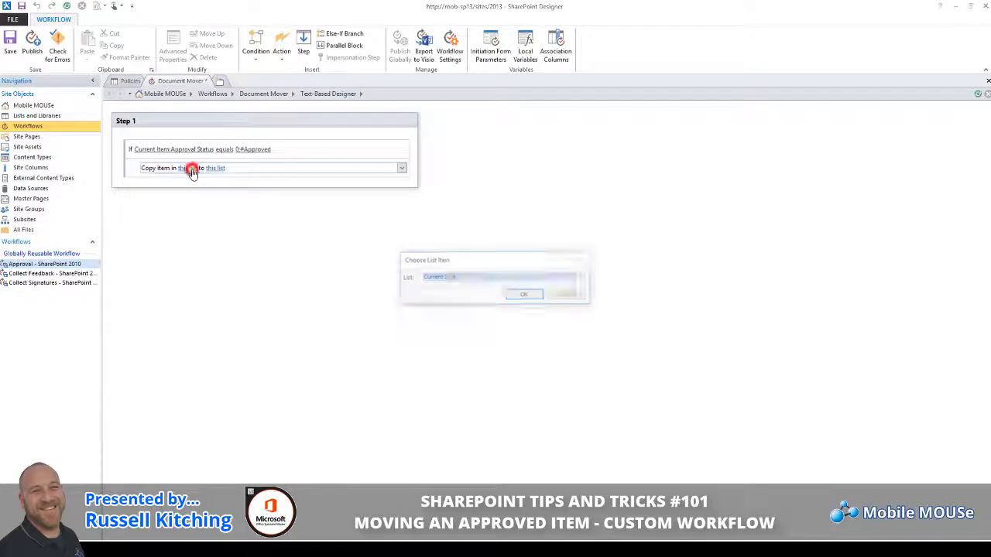
left_click(525, 294)
left_click(232, 168)
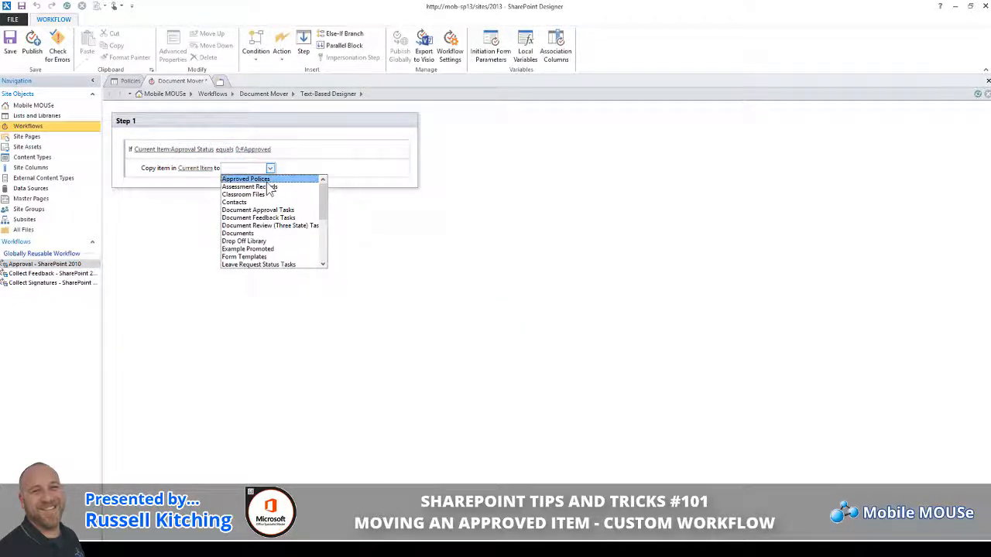
left_click(255, 178)
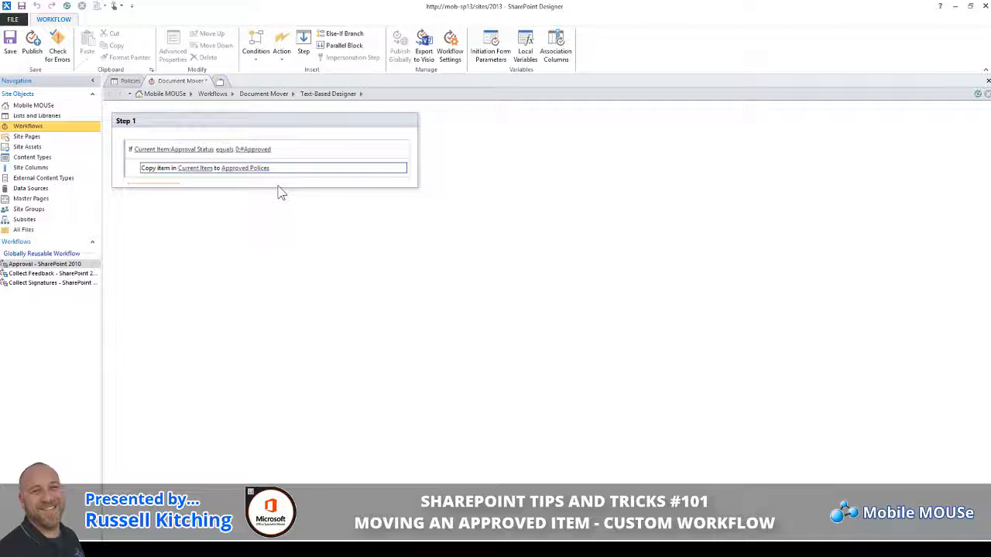
Step: Add a Delete Item action after the copy action that deletes the Current Item
left_click(282, 56)
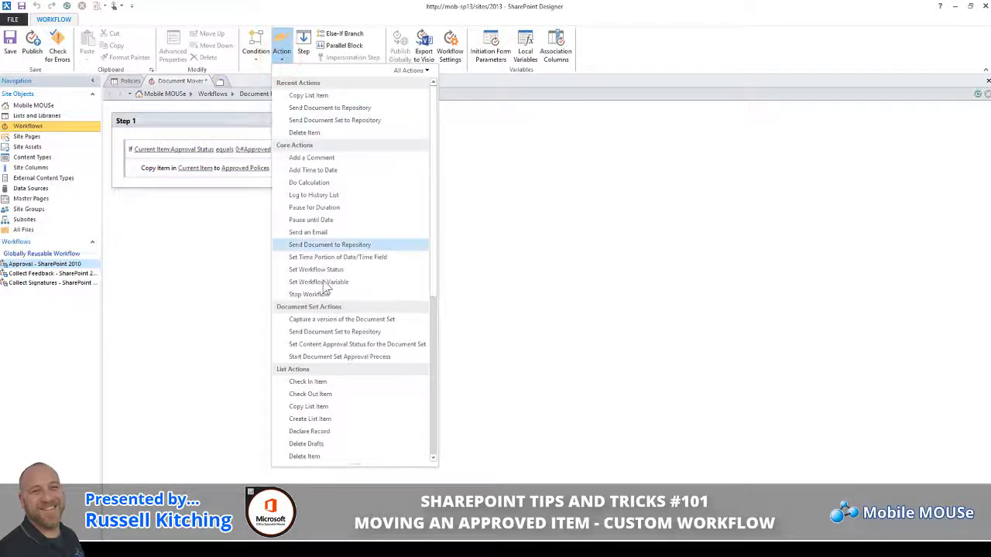
left_click(345, 455)
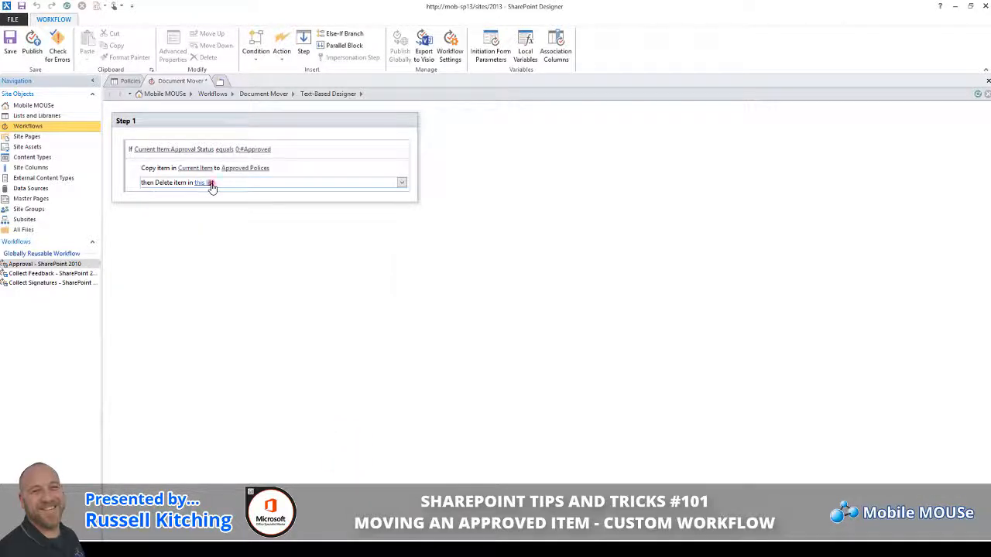
left_click(206, 184)
left_click(526, 296)
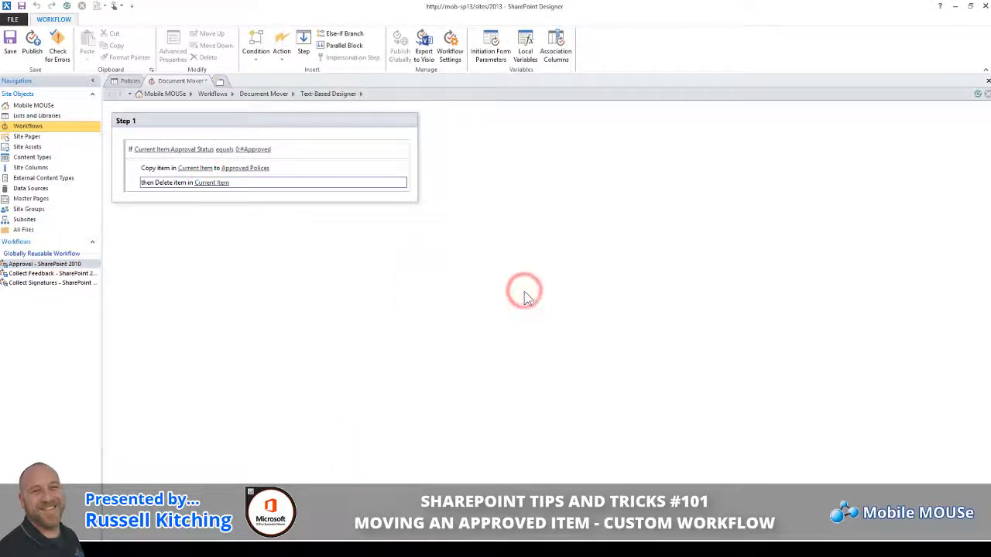
Step: Rename the workflow step containing the condition and actions as "Move"
left_click(125, 120)
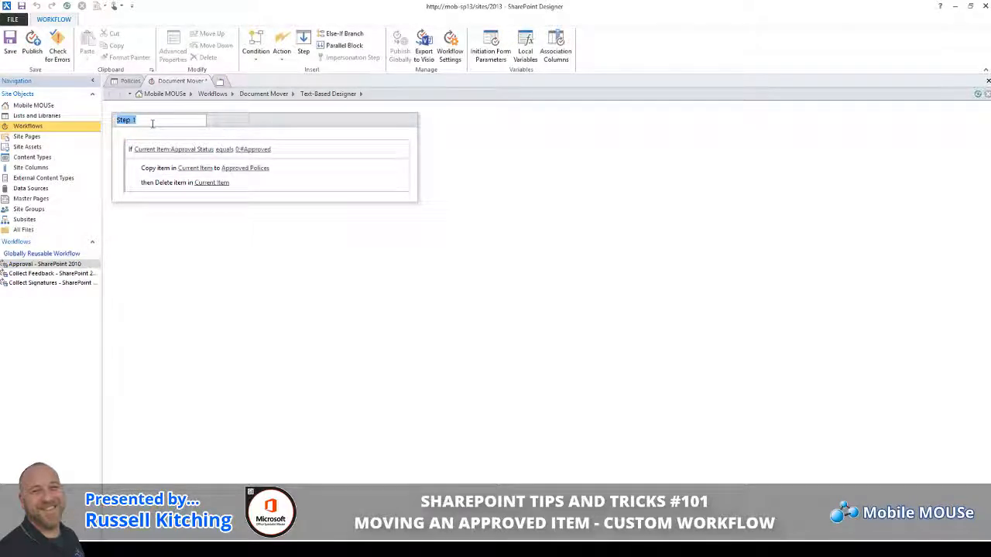
type("Mov")
type("e")
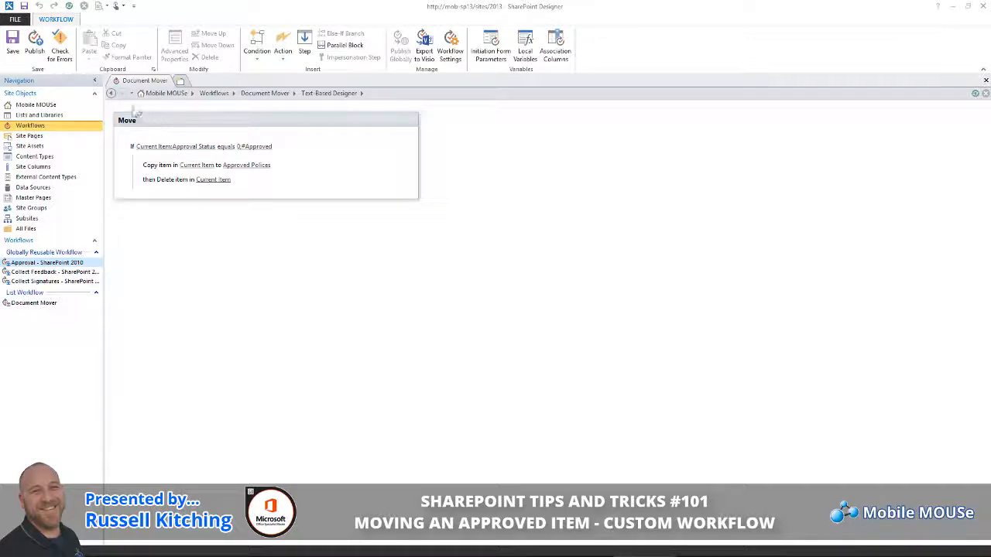
Step: Check the Document Mover workflow for errors and save it
left_click(60, 57)
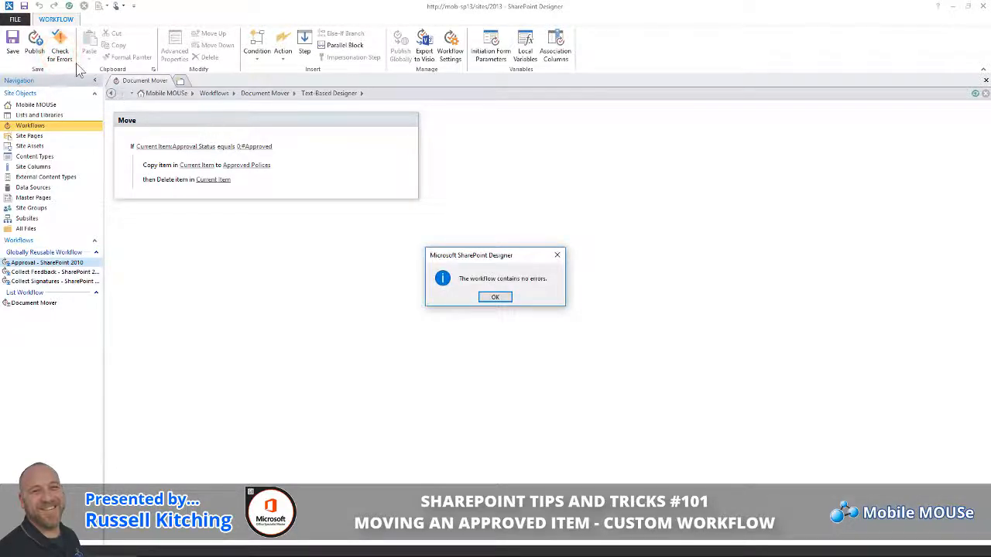
left_click(503, 299)
left_click(13, 48)
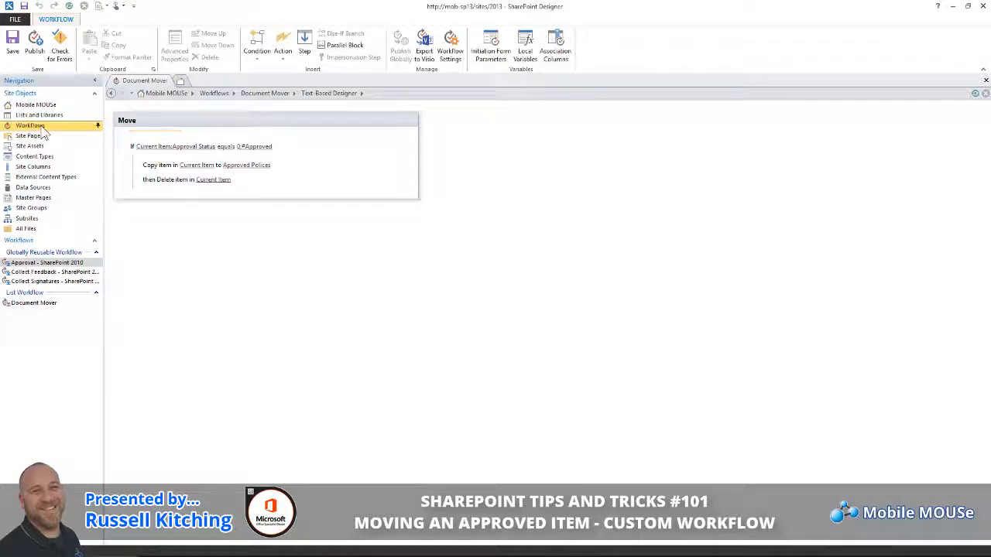
Step: In the Document Mover workflow's settings, enable automatic start when an item is changed, and save and publish the workflow
left_click(31, 126)
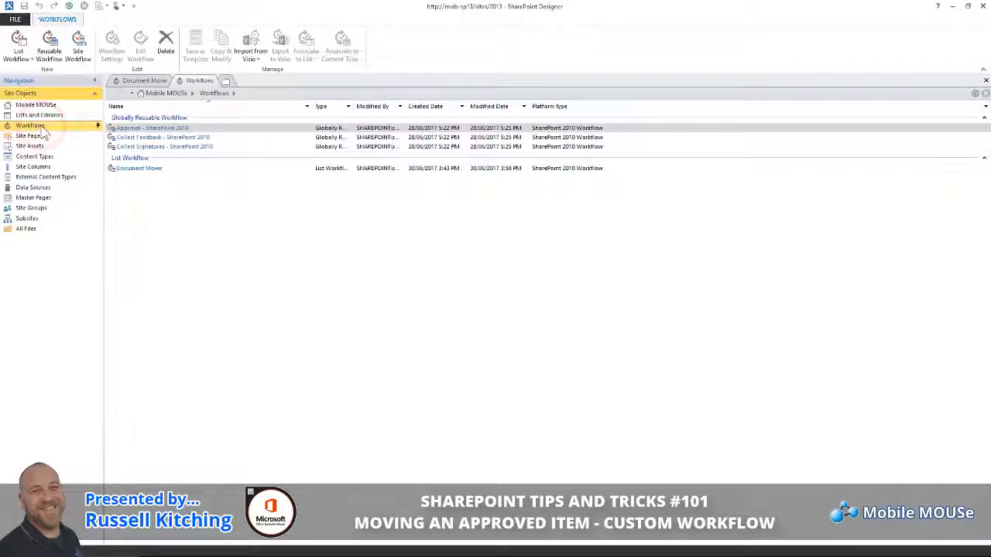
left_click(131, 170)
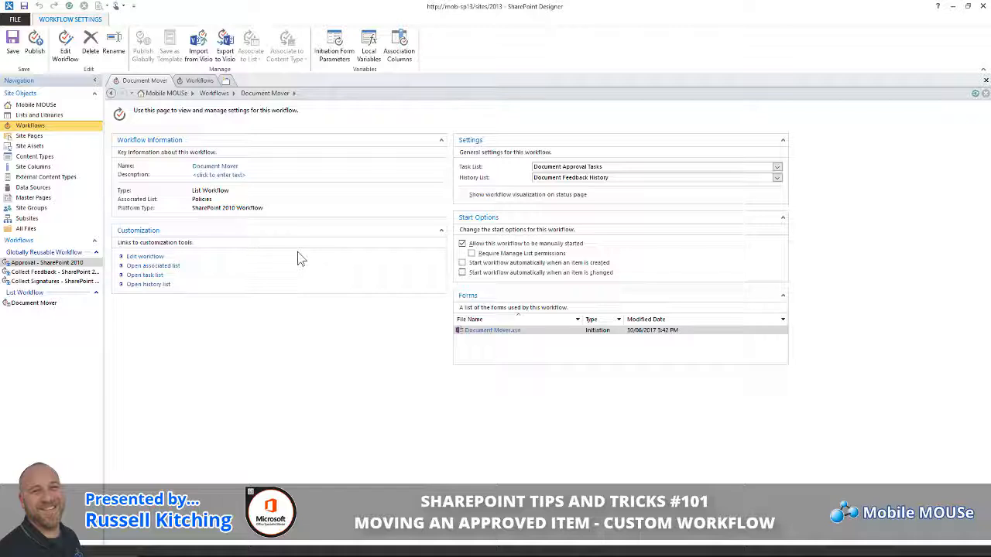
left_click(462, 273)
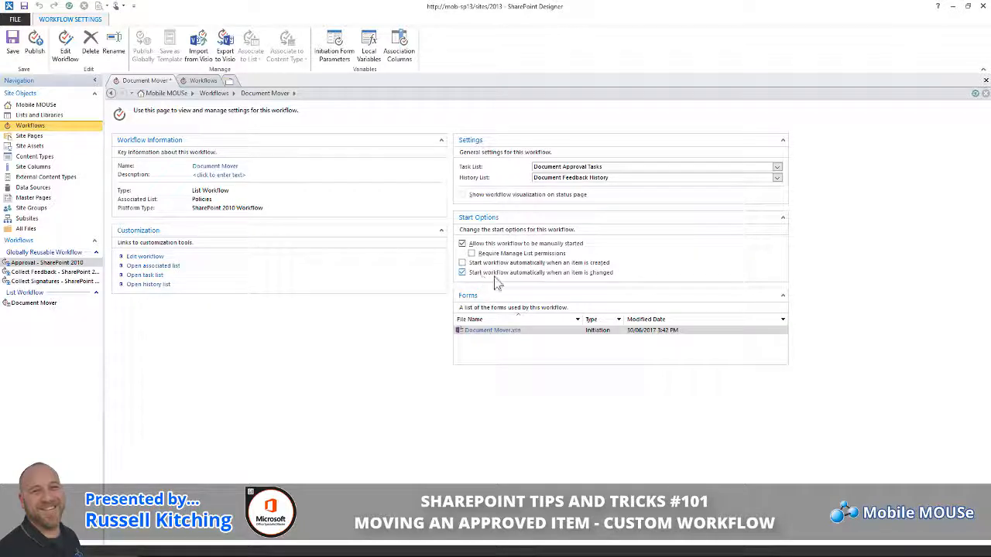
left_click(12, 44)
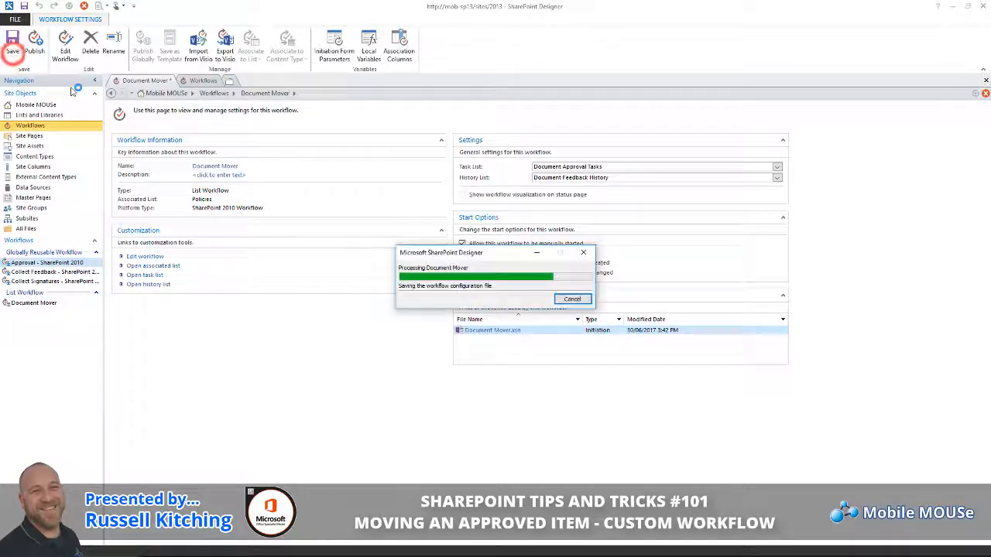
left_click(36, 48)
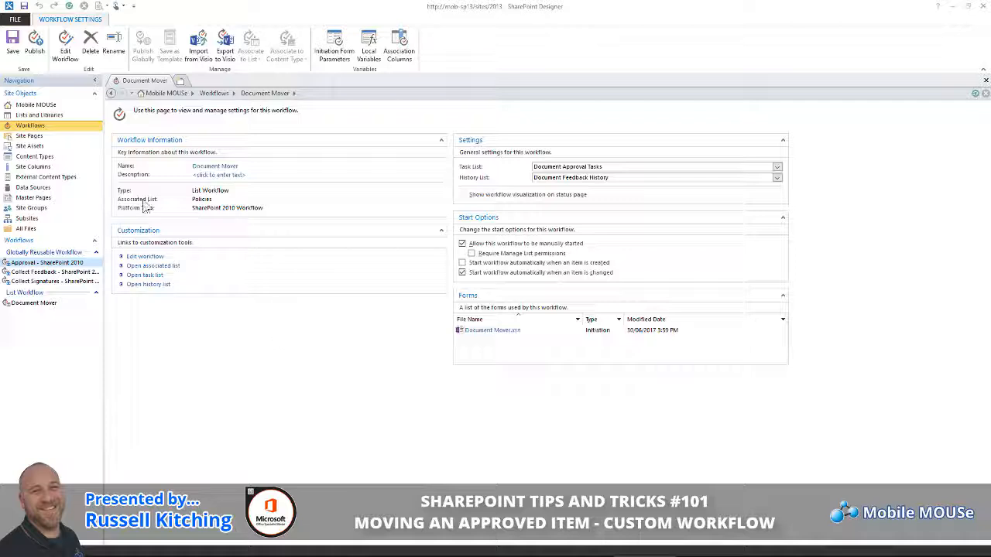
Step: Open the Policies library's settings page from the site's lists and libraries
left_click(39, 115)
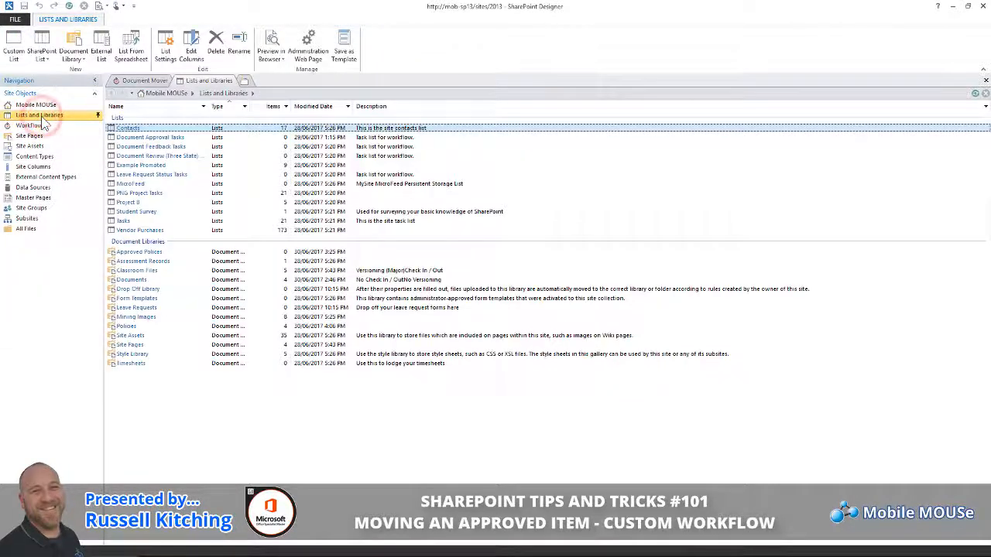
left_click(127, 326)
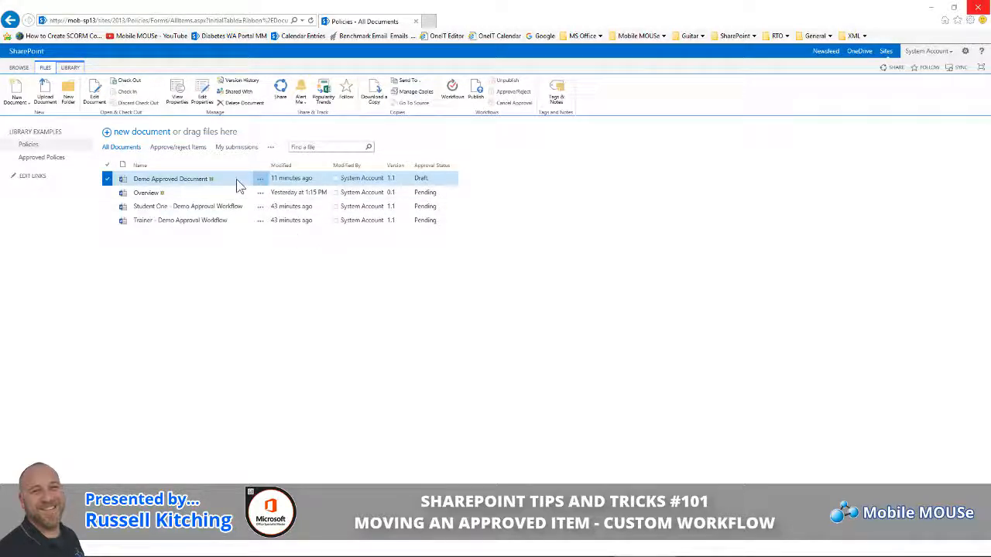
Step: Switch to the Policies library in the browser and publish a major version of Demo Approved Document with a placeholder comment
left_click(472, 93)
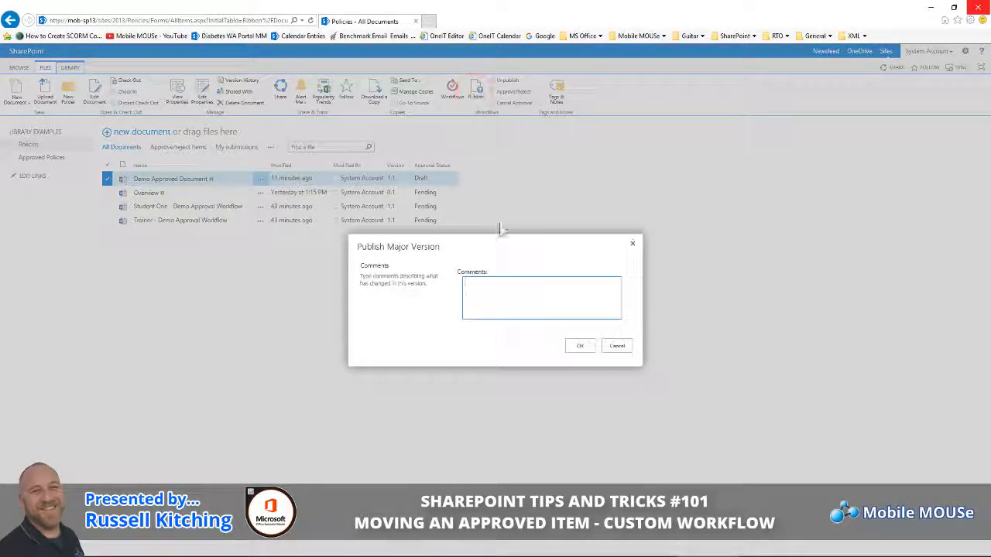
type("fdsfsffsfdsf sdf sdf")
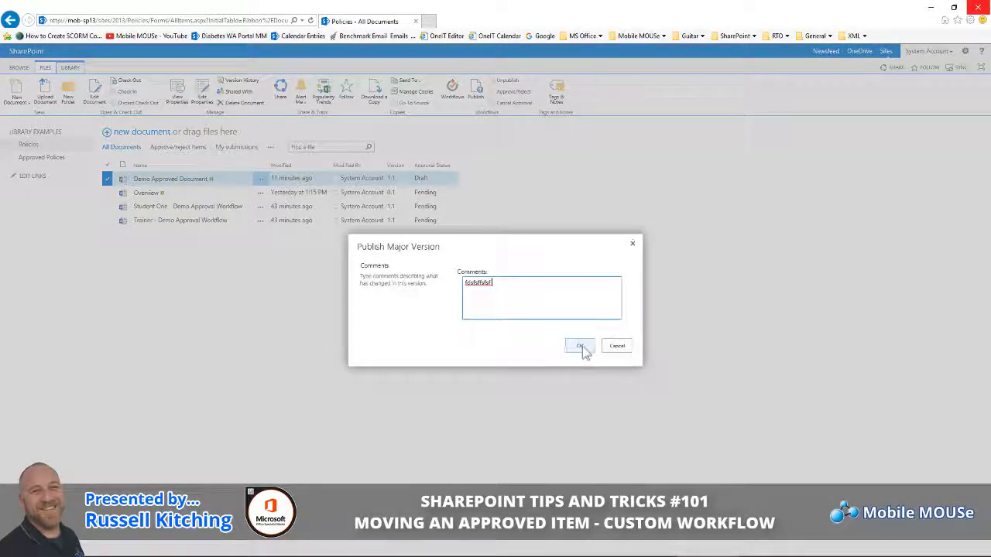
left_click(581, 346)
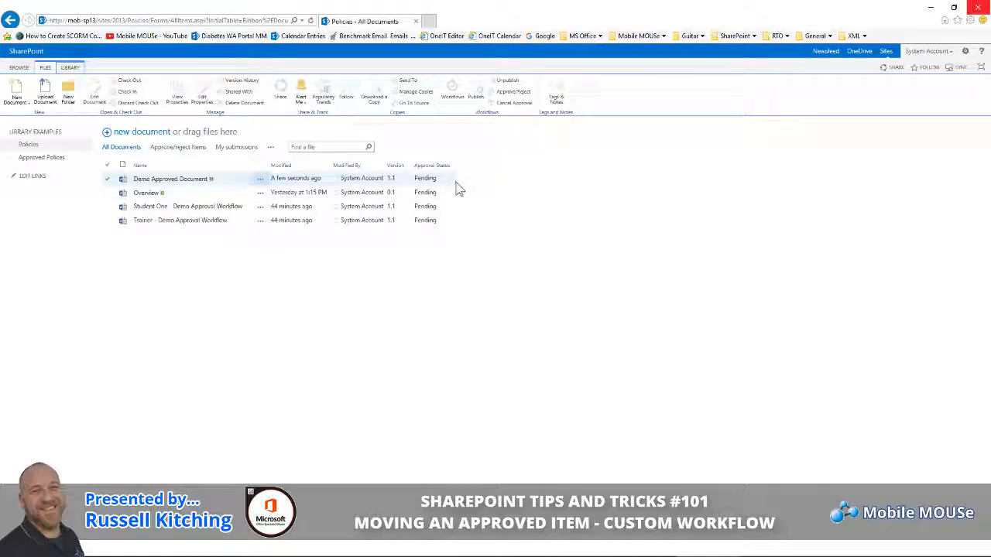
Step: Set Demo Approved Document's approval status to Approved with the comment "dhfdsjf hsdjf gsdhf sdj"
left_click(237, 180)
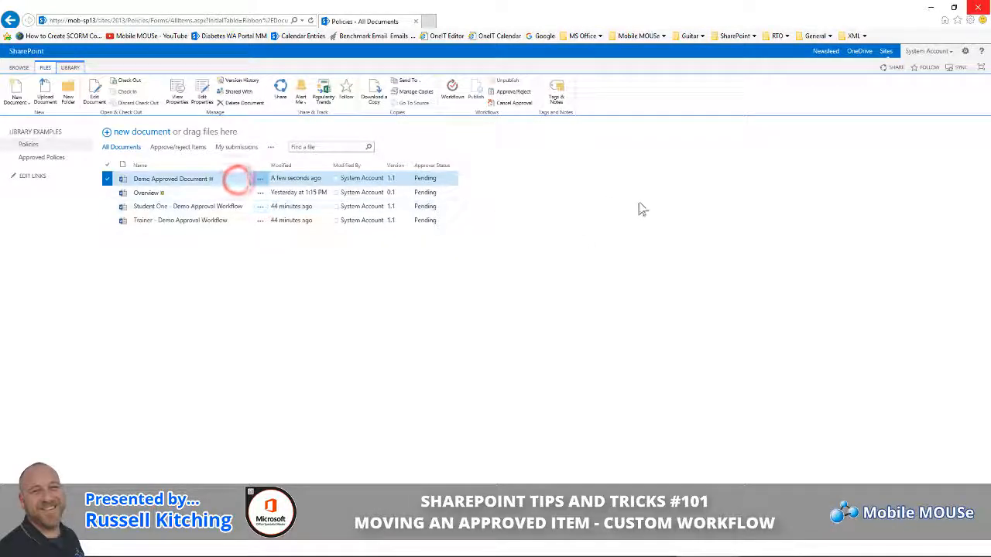
left_click(513, 92)
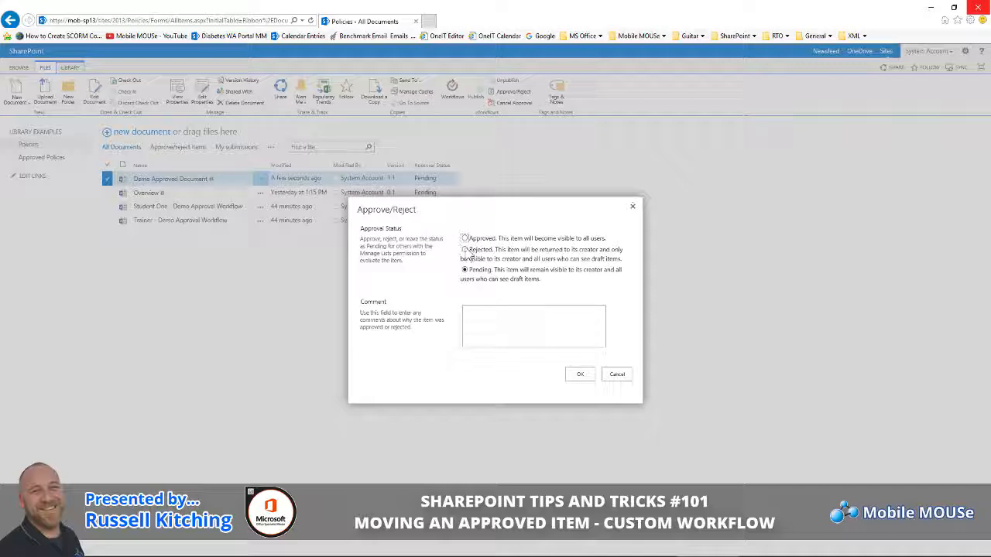
left_click(465, 239)
left_click(523, 327)
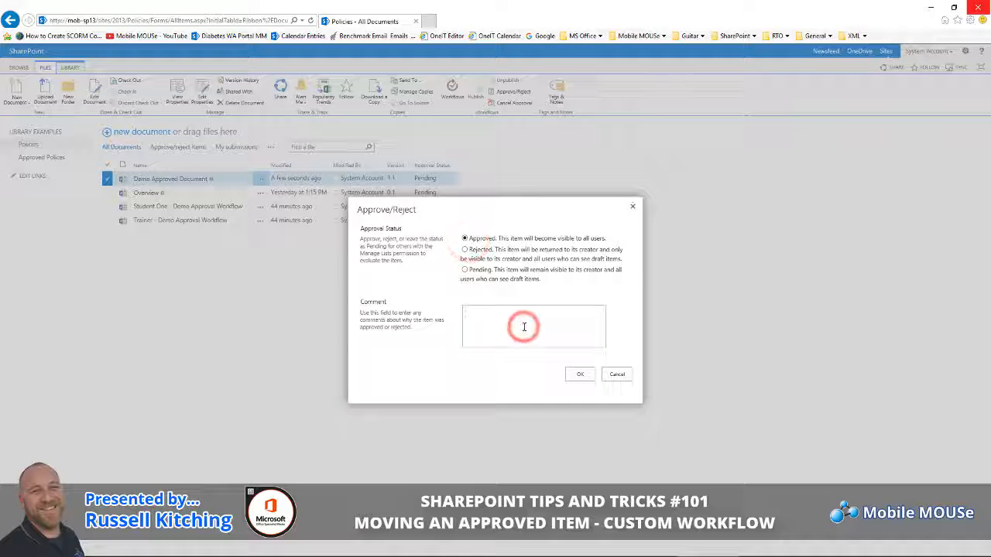
type("dhfdsjf hsdjf gsdhf sdj")
left_click(582, 373)
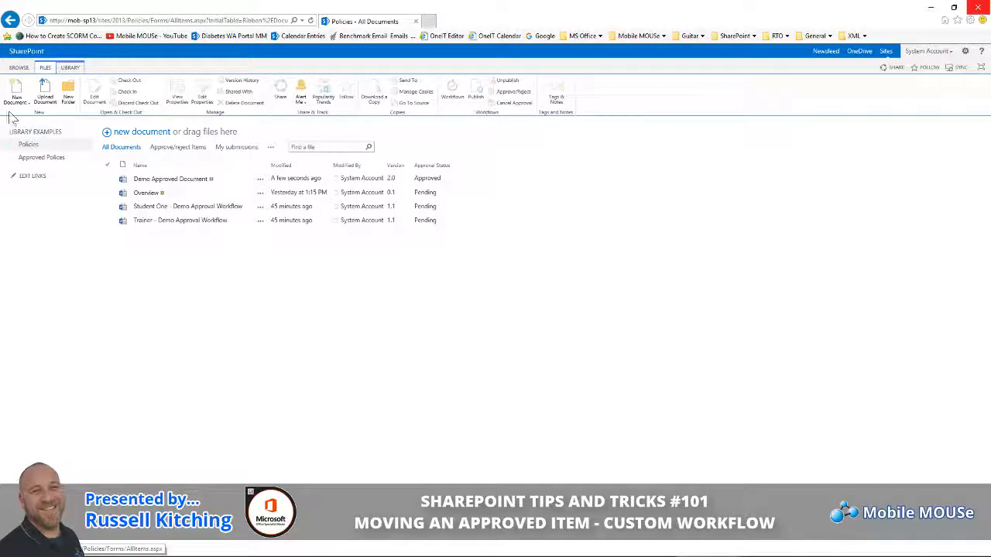
Step: Examine the Policies and Approved Polices libraries to see where Demo Approved Document is stored
left_click(40, 145)
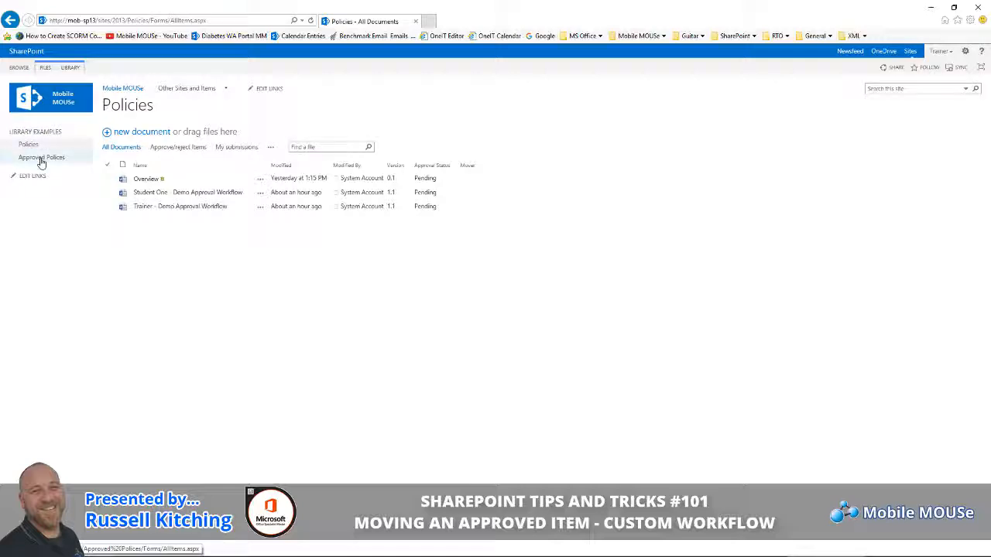
left_click(41, 160)
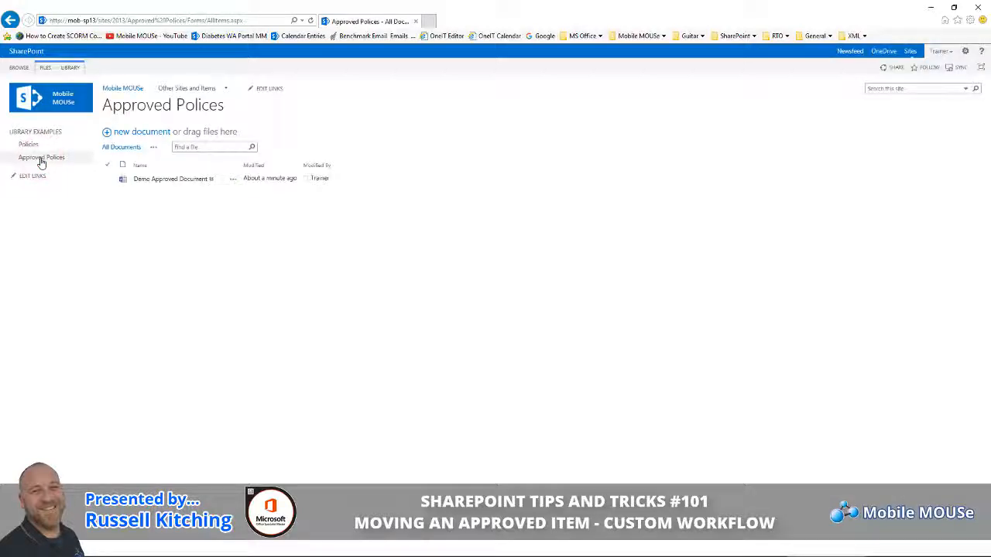